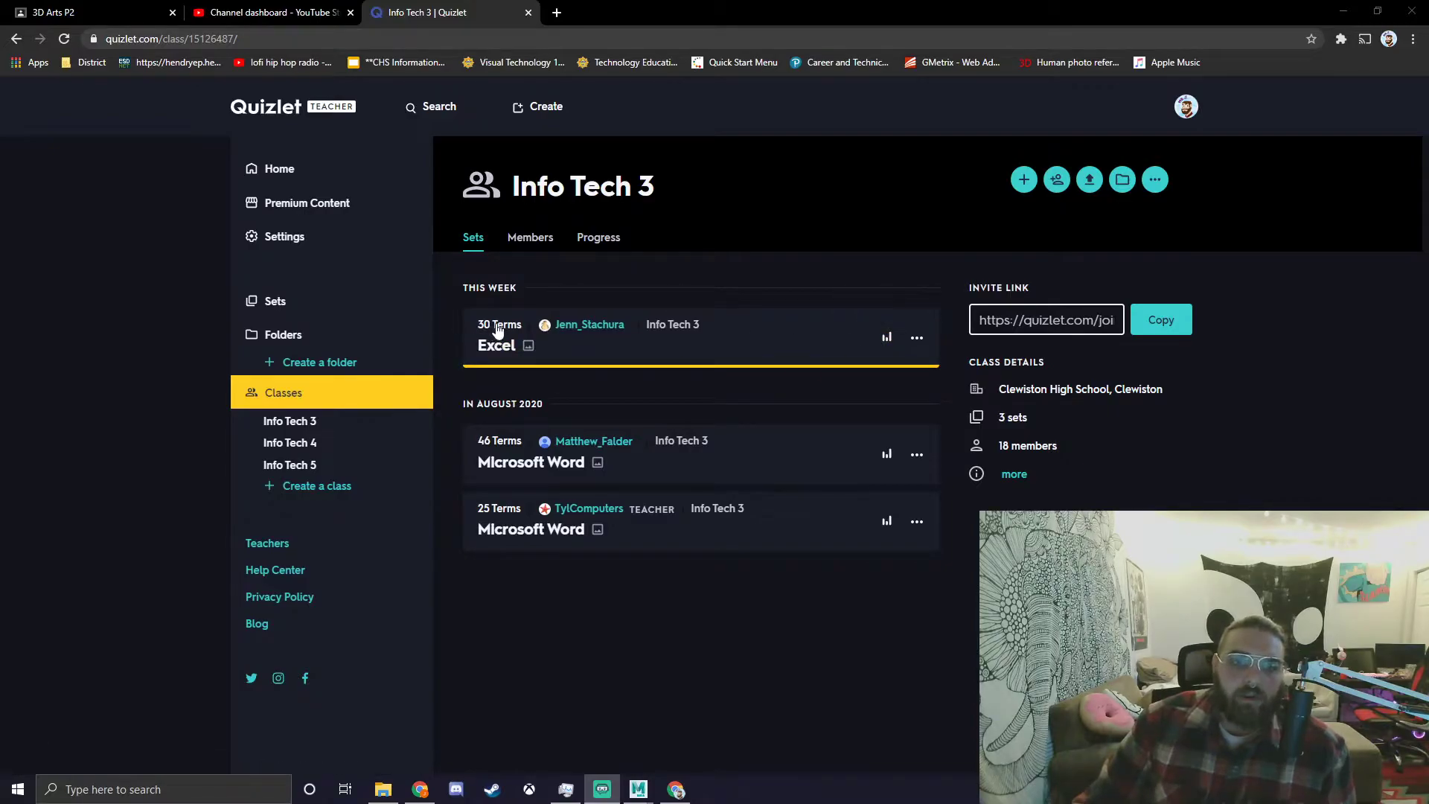
# - Show the Info Tech 3 progress for the Excel set over the past two weeks
pyautogui.click(886, 338)
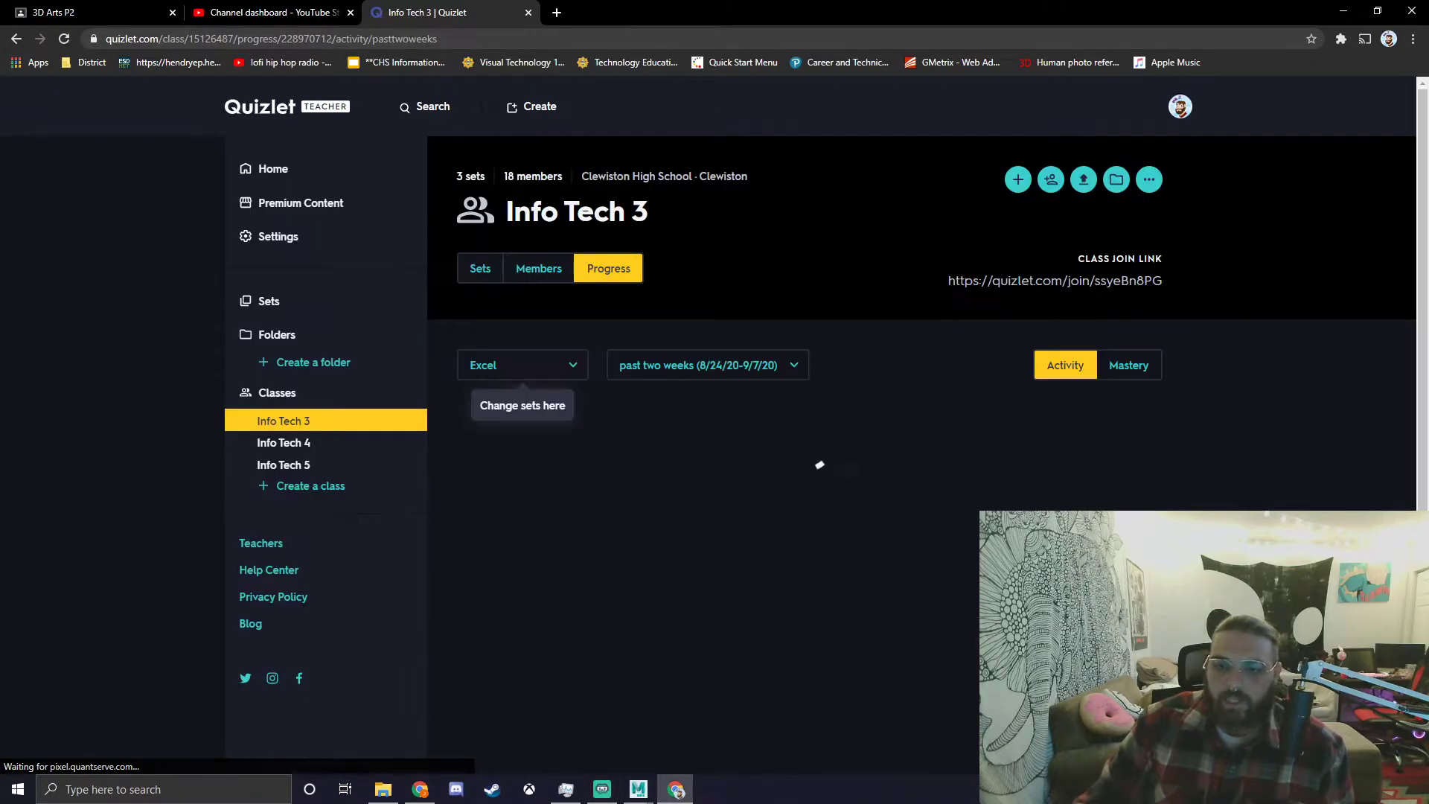
pyautogui.moveTo(962, 491)
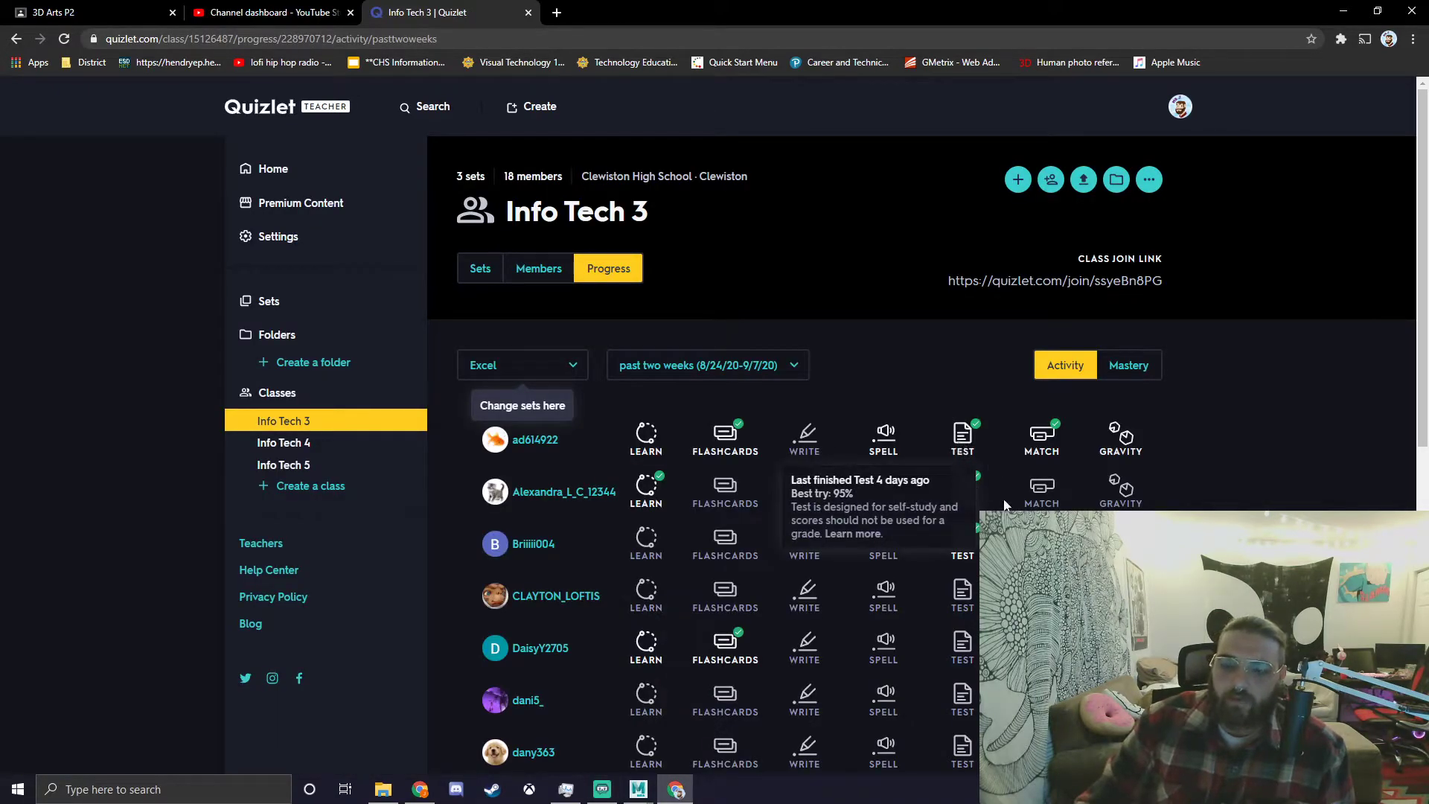
pyautogui.scroll(-1, 1006, 505)
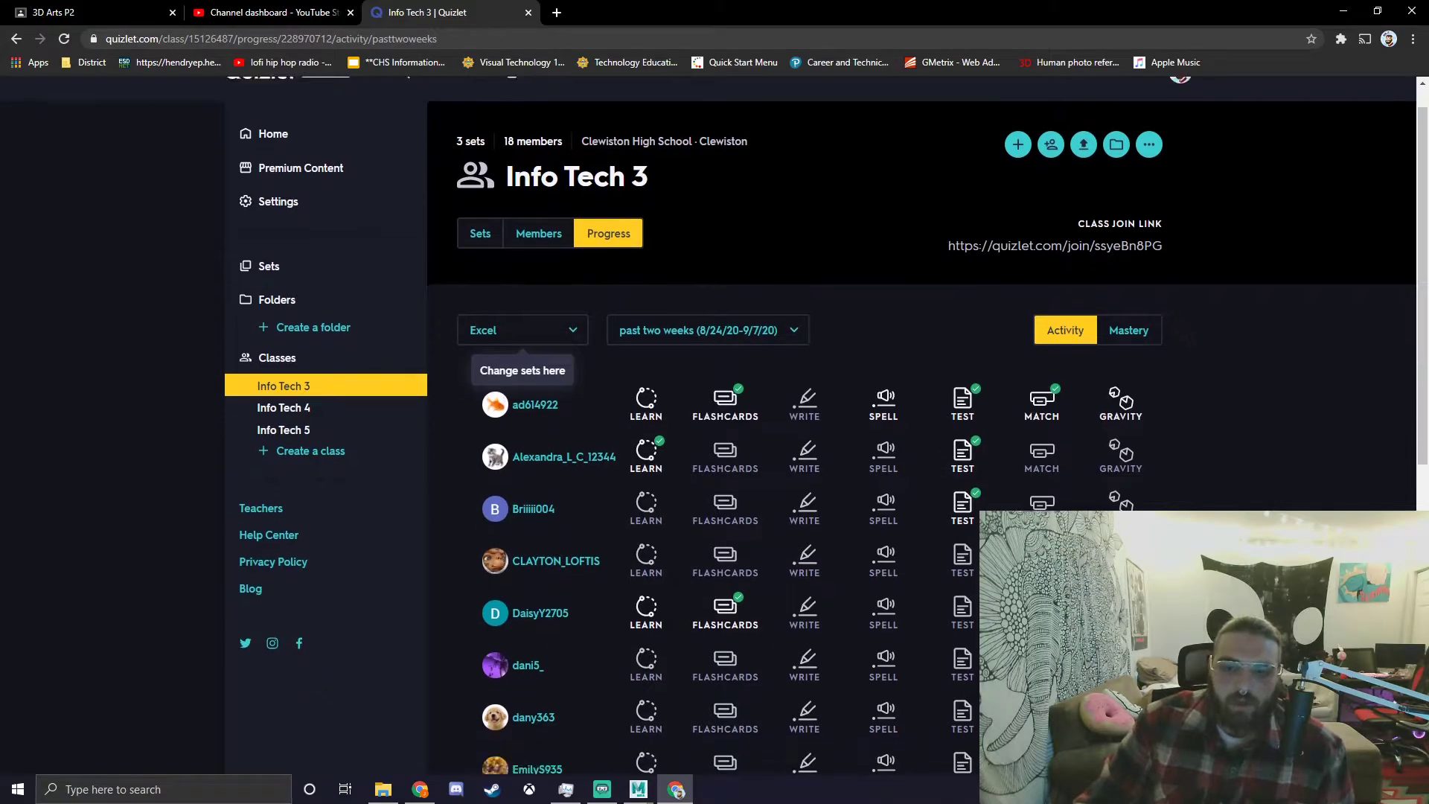
pyautogui.scroll(-3, 782, 447)
pyautogui.scroll(-2, 782, 447)
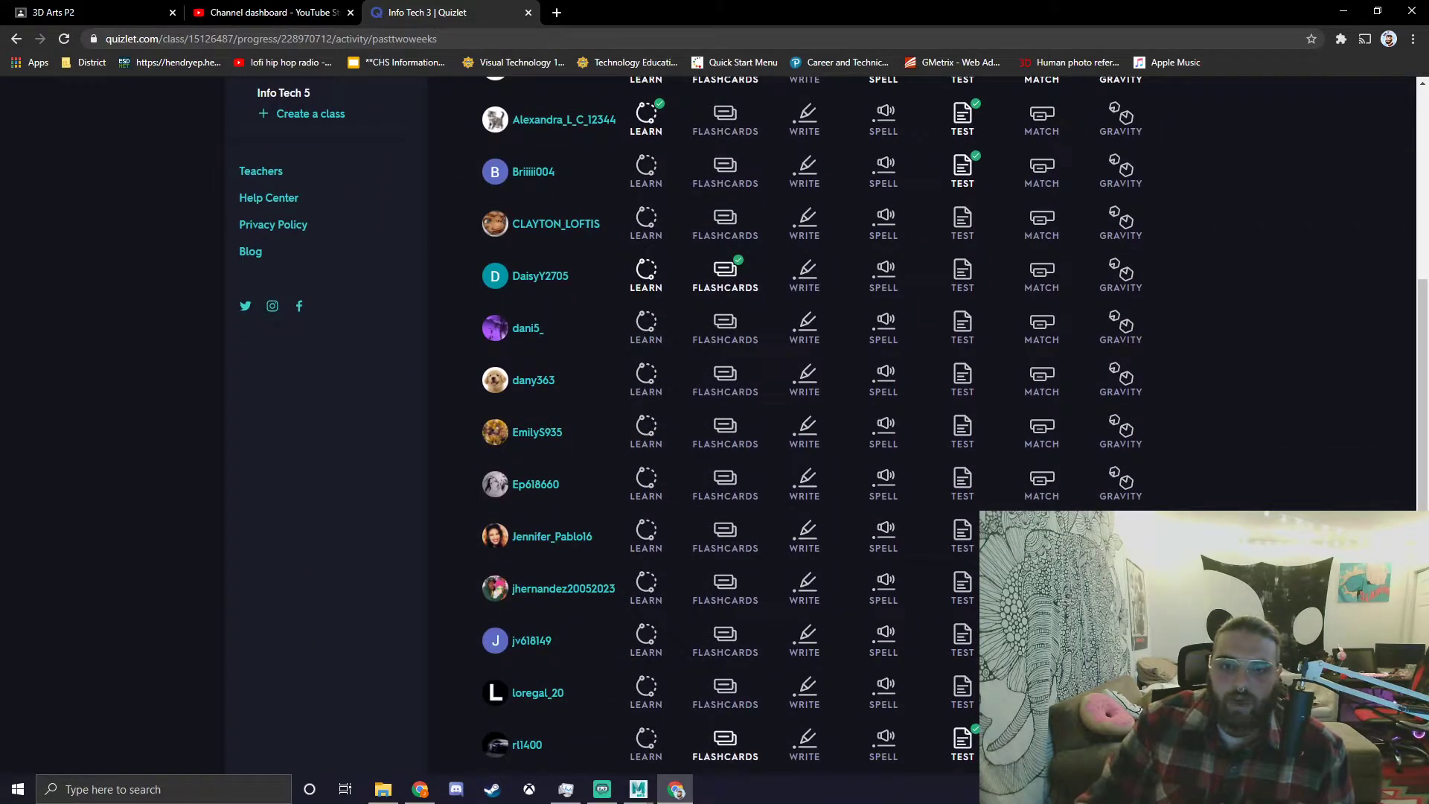
pyautogui.scroll(3, 727, 213)
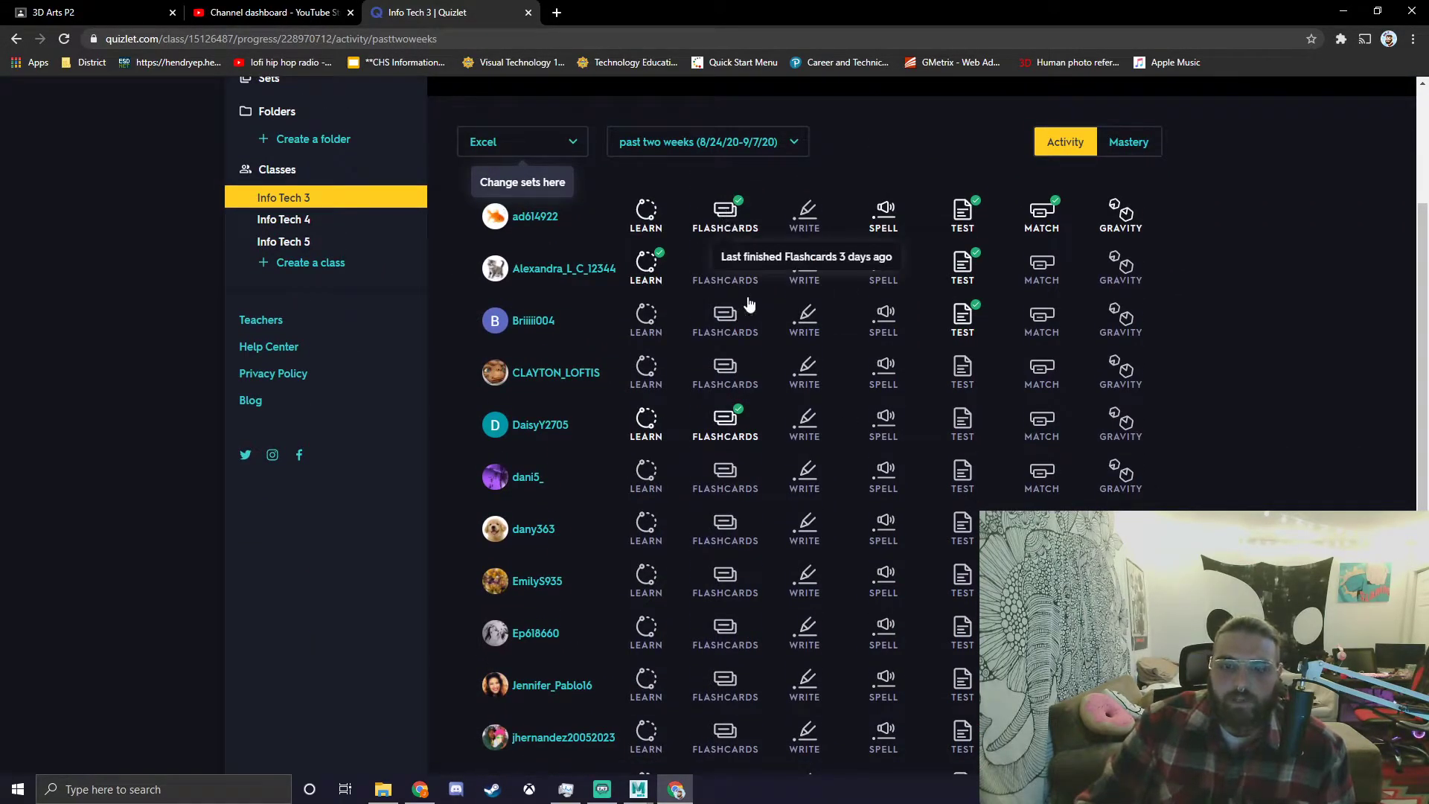
pyautogui.scroll(-2, 1004, 468)
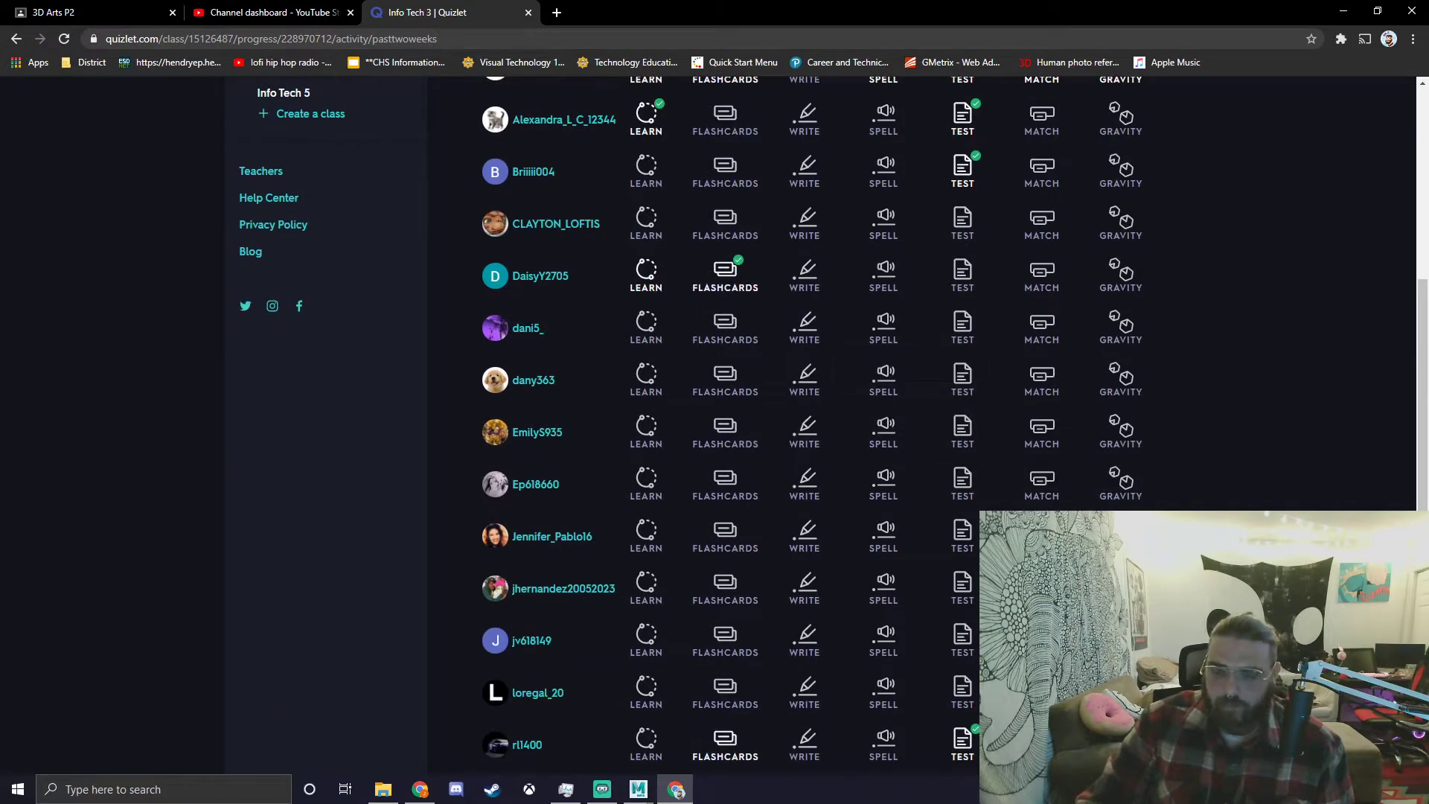
pyautogui.scroll(3, 1203, 441)
pyautogui.scroll(3, 1203, 441)
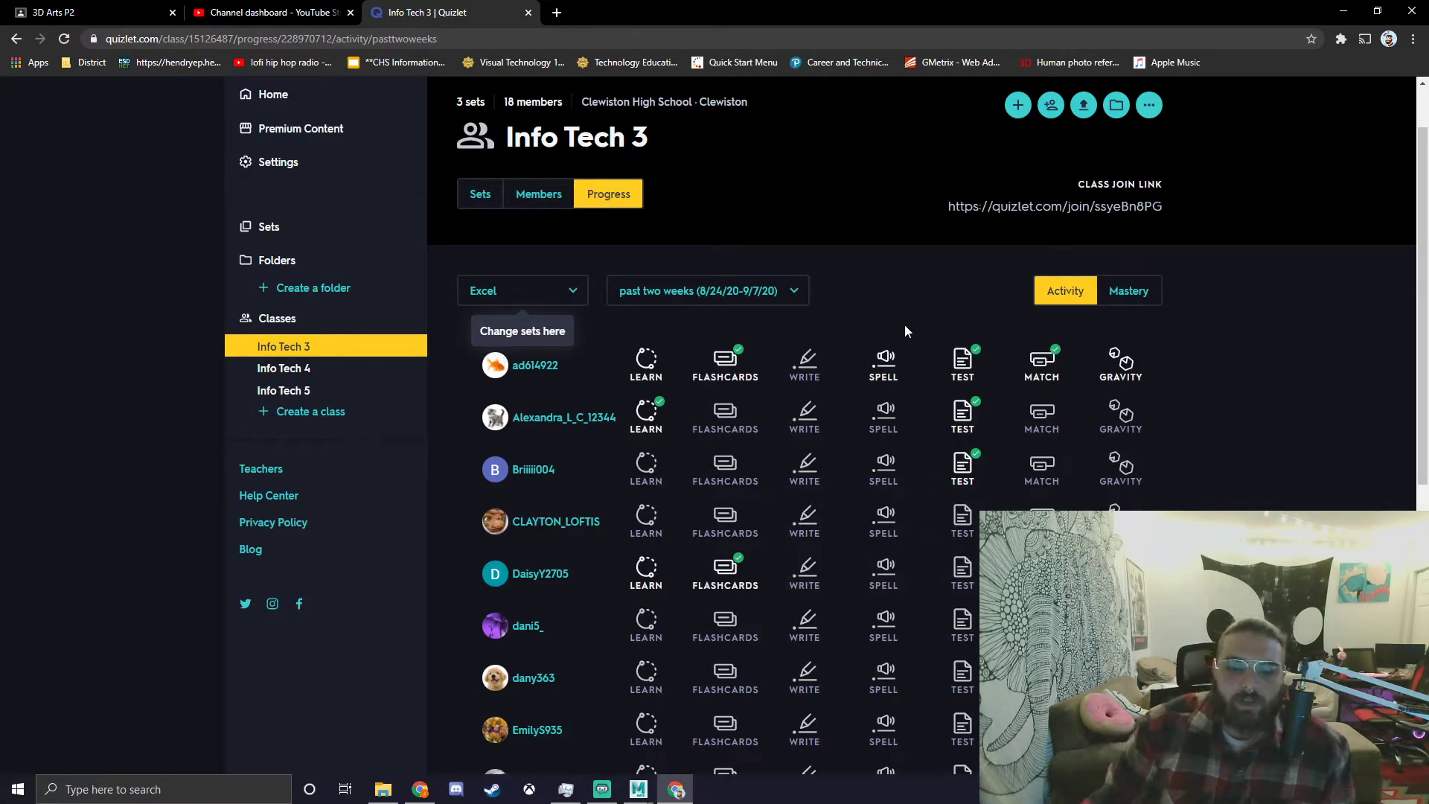
pyautogui.scroll(-2, 891, 306)
pyautogui.scroll(-2, 891, 307)
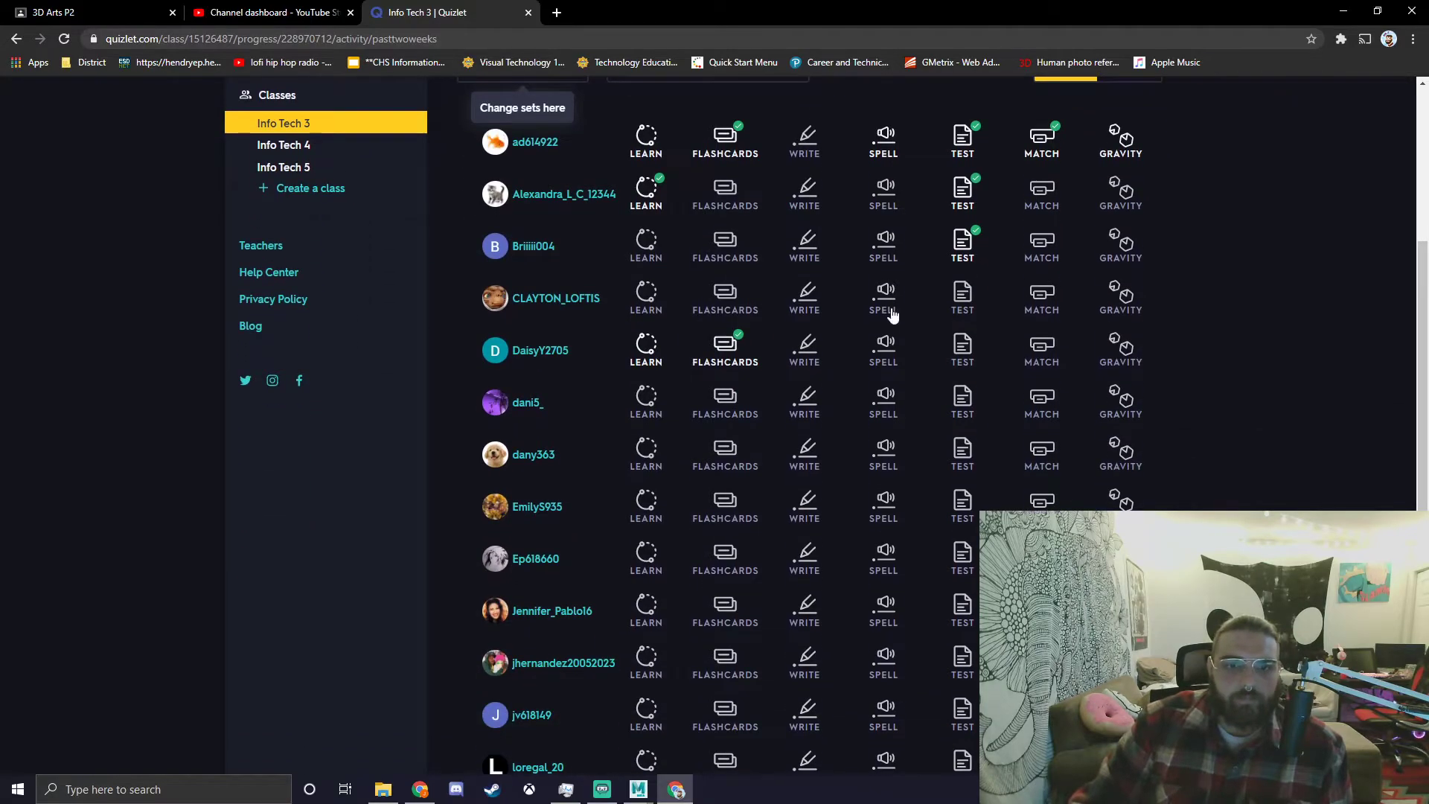
pyautogui.scroll(2, 892, 308)
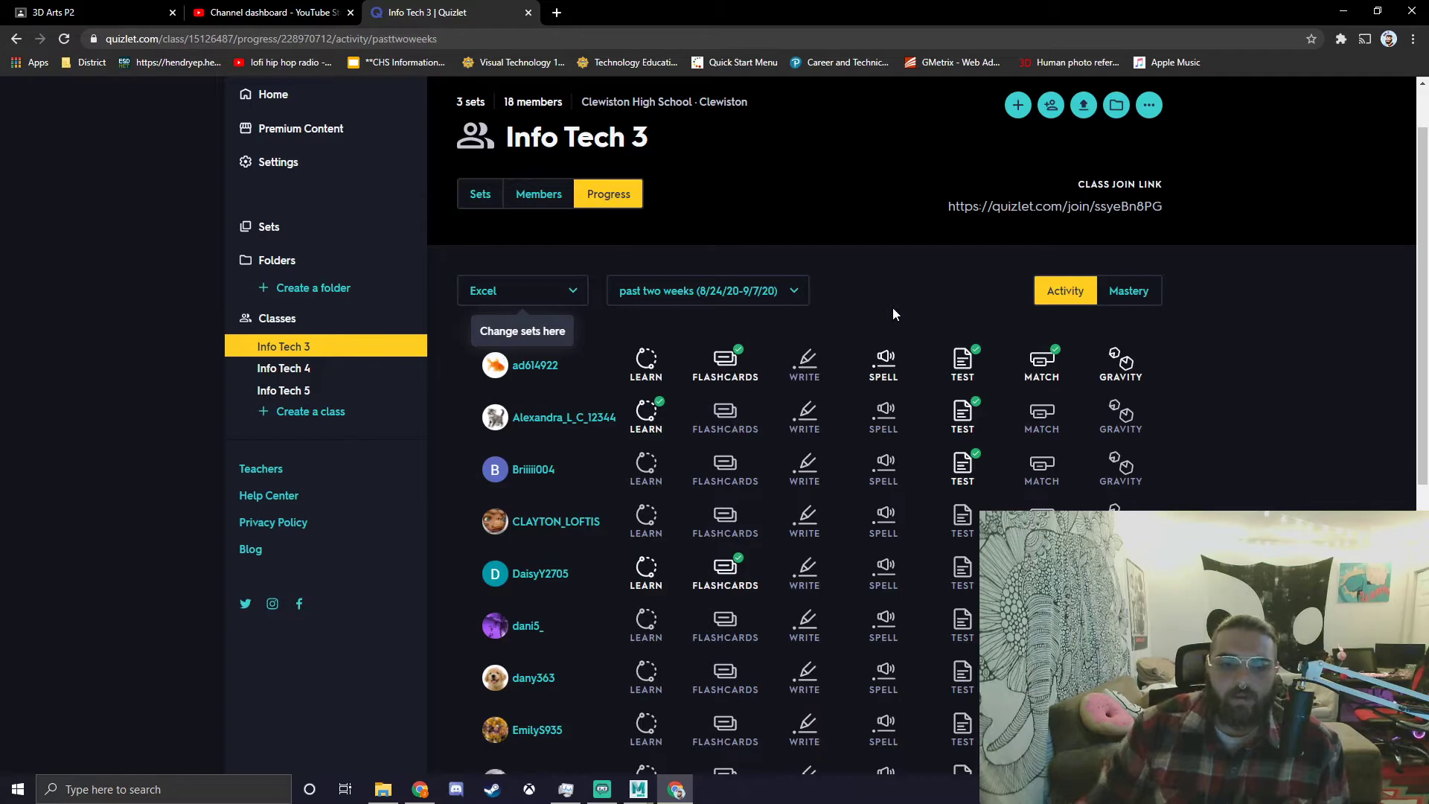
pyautogui.scroll(1, 932, 335)
pyautogui.scroll(-1, 928, 354)
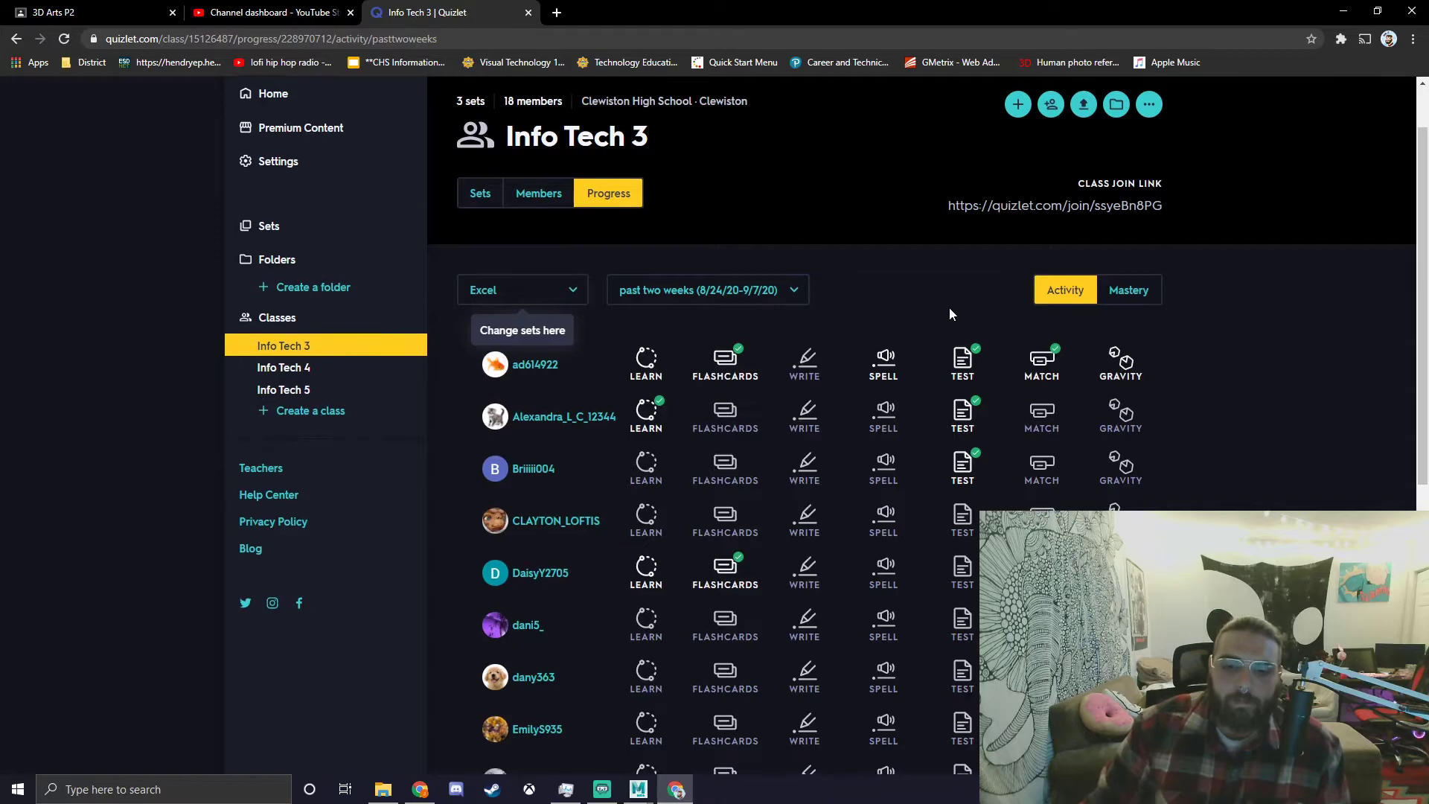
pyautogui.scroll(-1, 948, 308)
pyautogui.scroll(2, 948, 307)
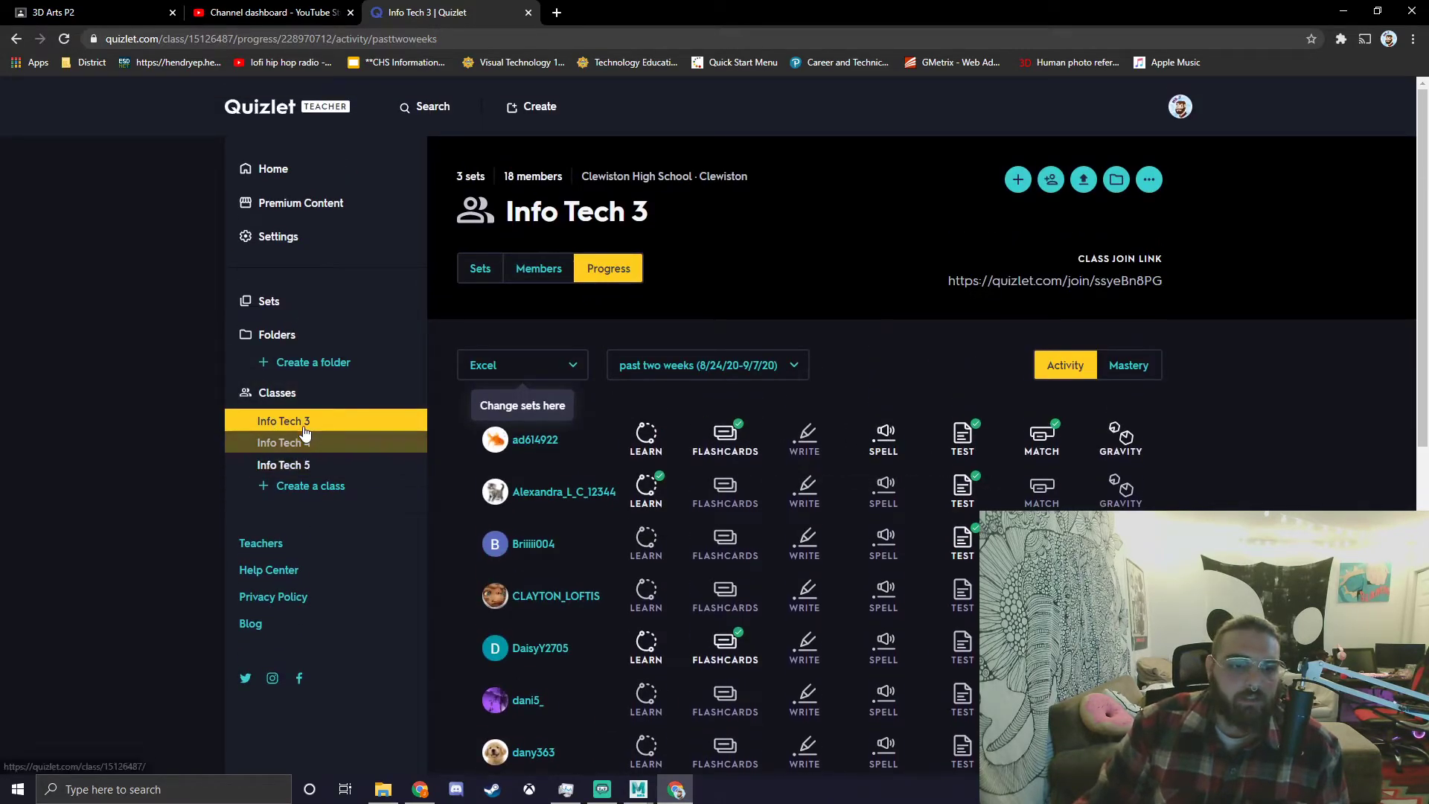
# - Return to the Info Tech 3 sets and show progress for the 46-term Microsoft Word set
pyautogui.click(283, 420)
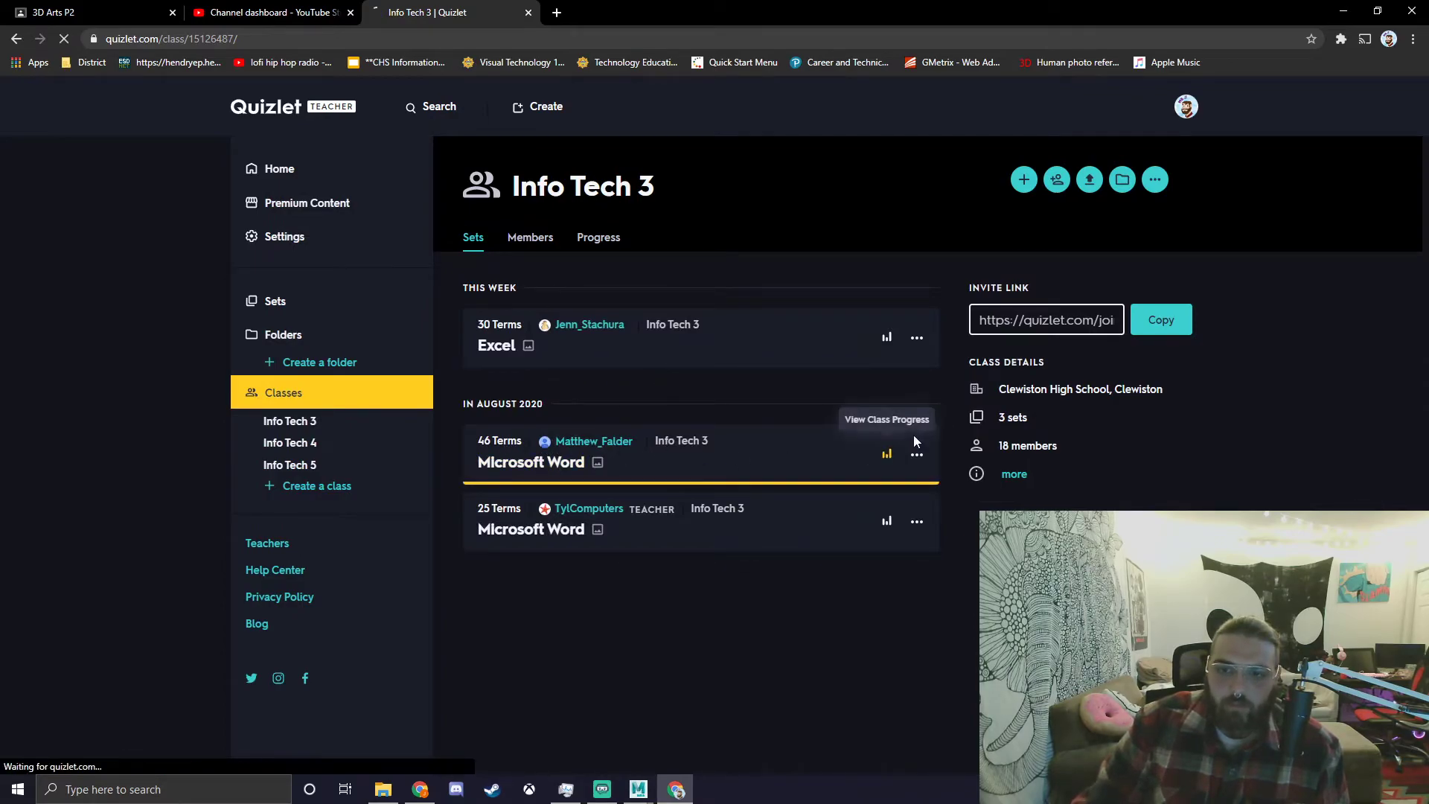
pyautogui.click(887, 453)
pyautogui.scroll(-3, 988, 422)
pyautogui.scroll(-4, 985, 419)
pyautogui.scroll(4, 942, 299)
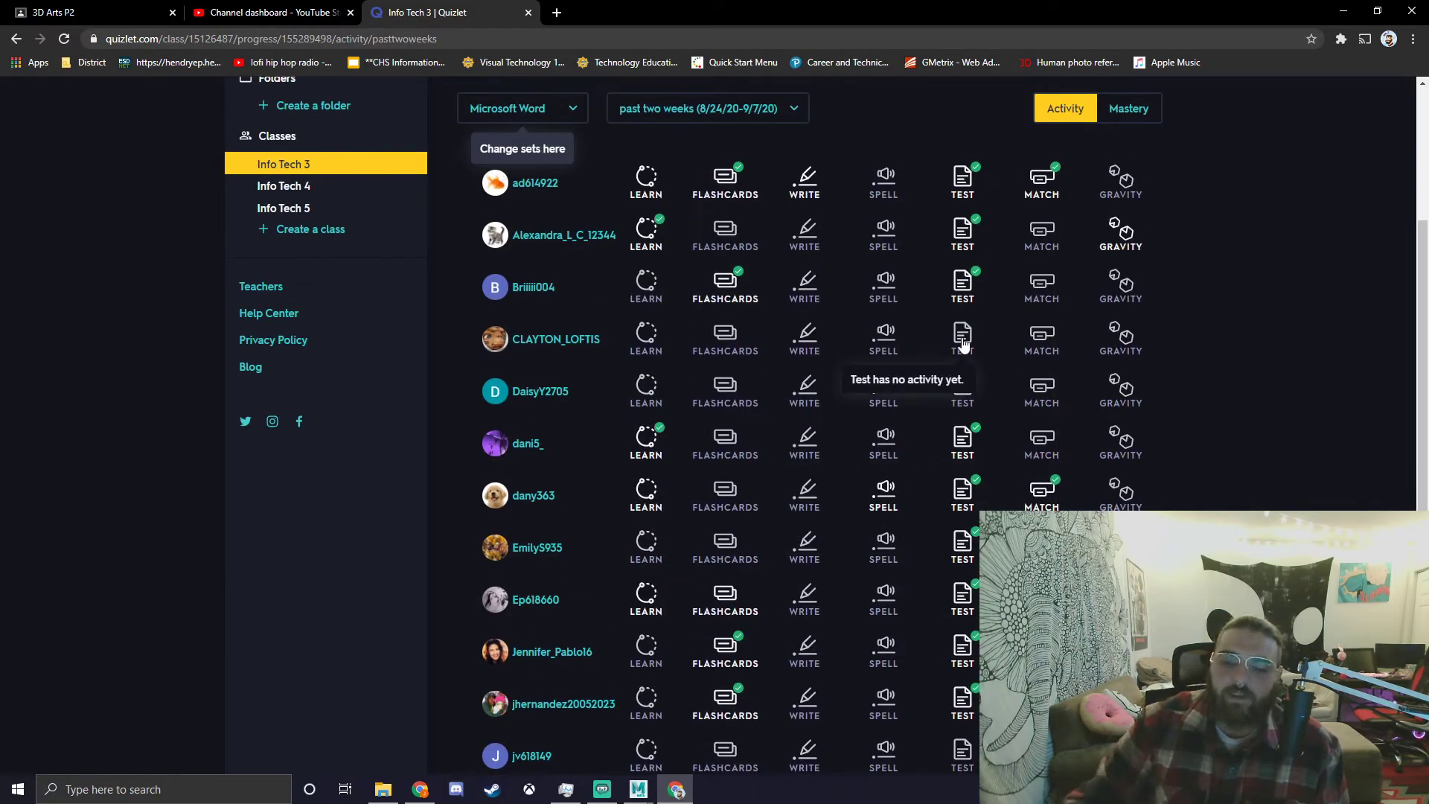
pyautogui.scroll(-1, 970, 435)
pyautogui.scroll(-3, 971, 432)
pyautogui.scroll(-2, 970, 432)
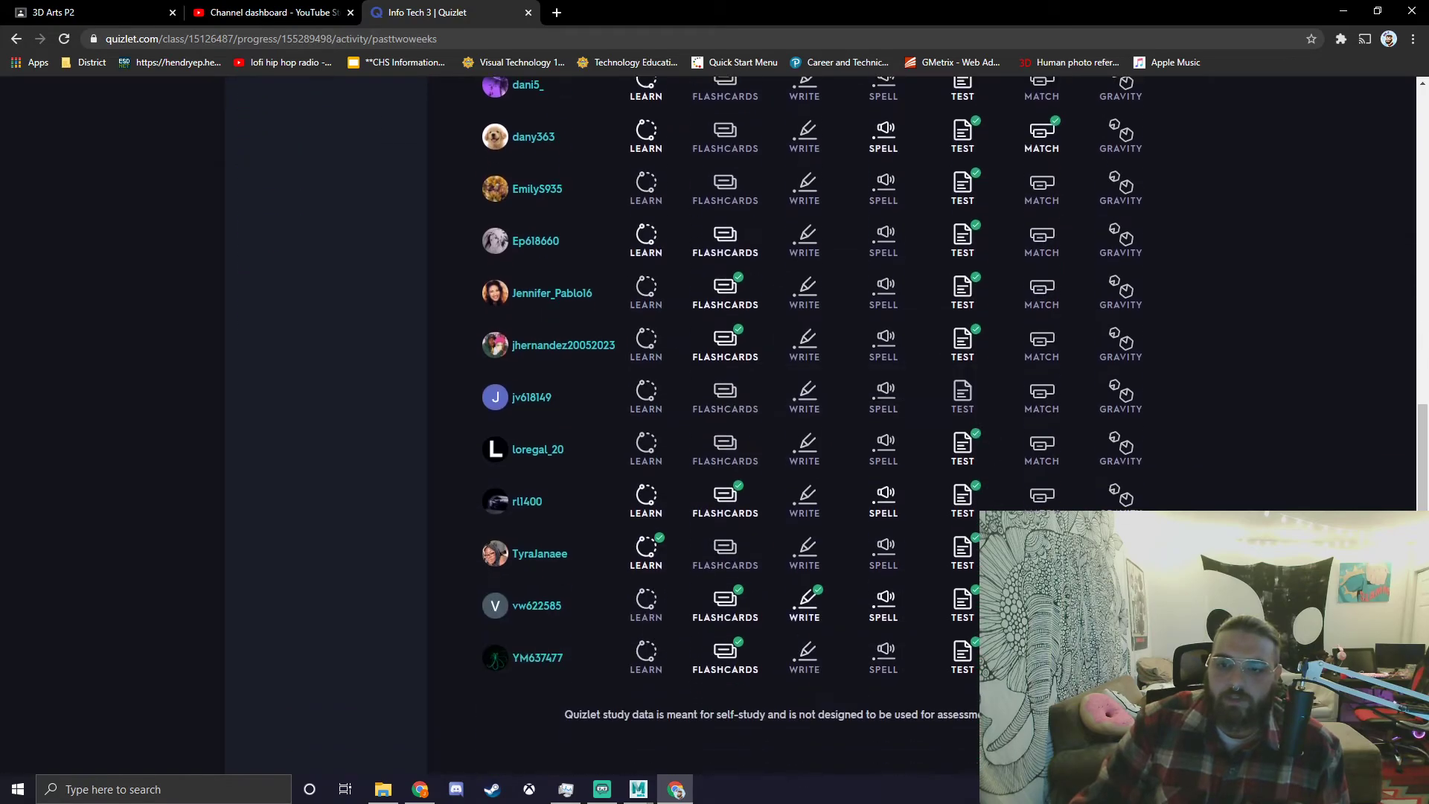
pyautogui.scroll(5, 1036, 430)
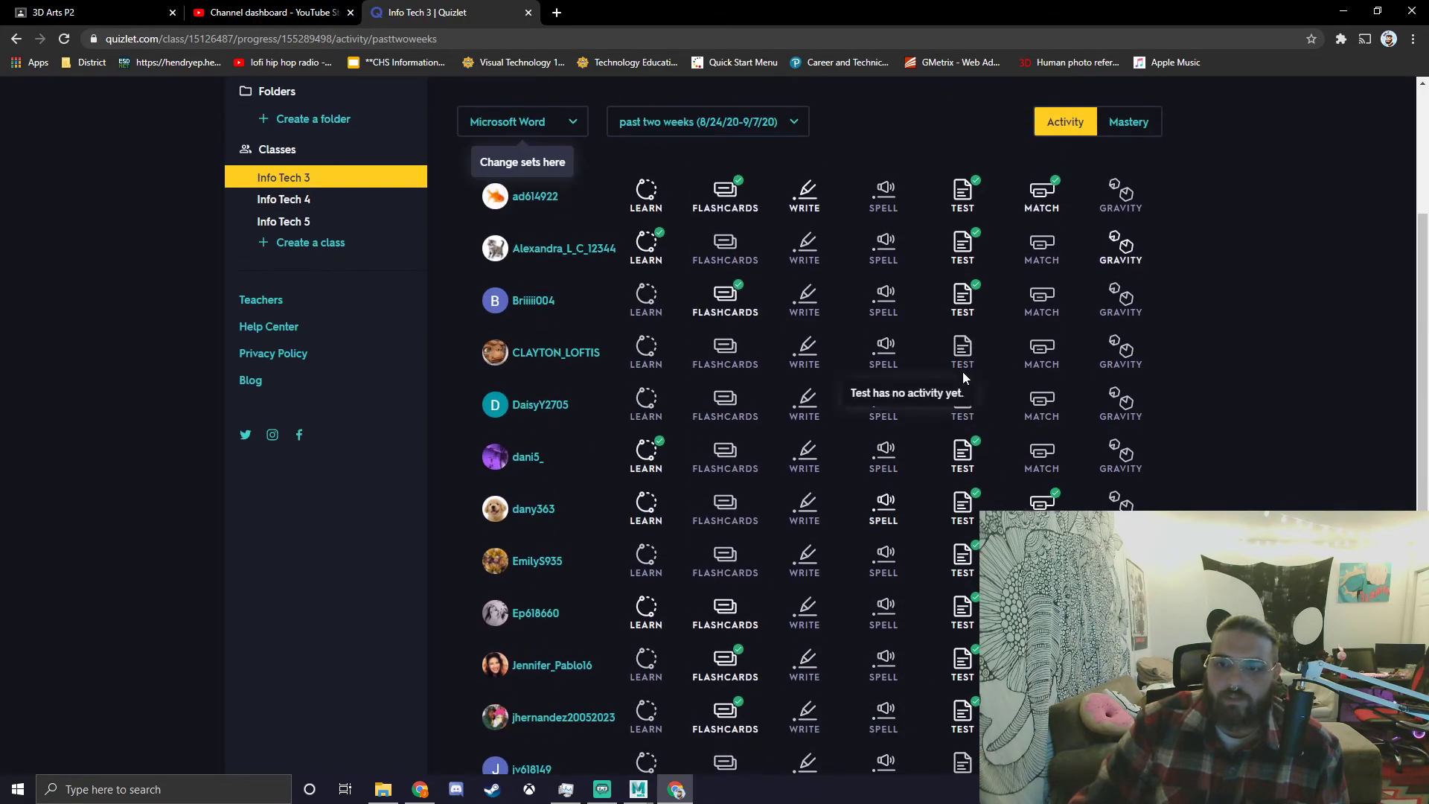
pyautogui.scroll(4, 1028, 369)
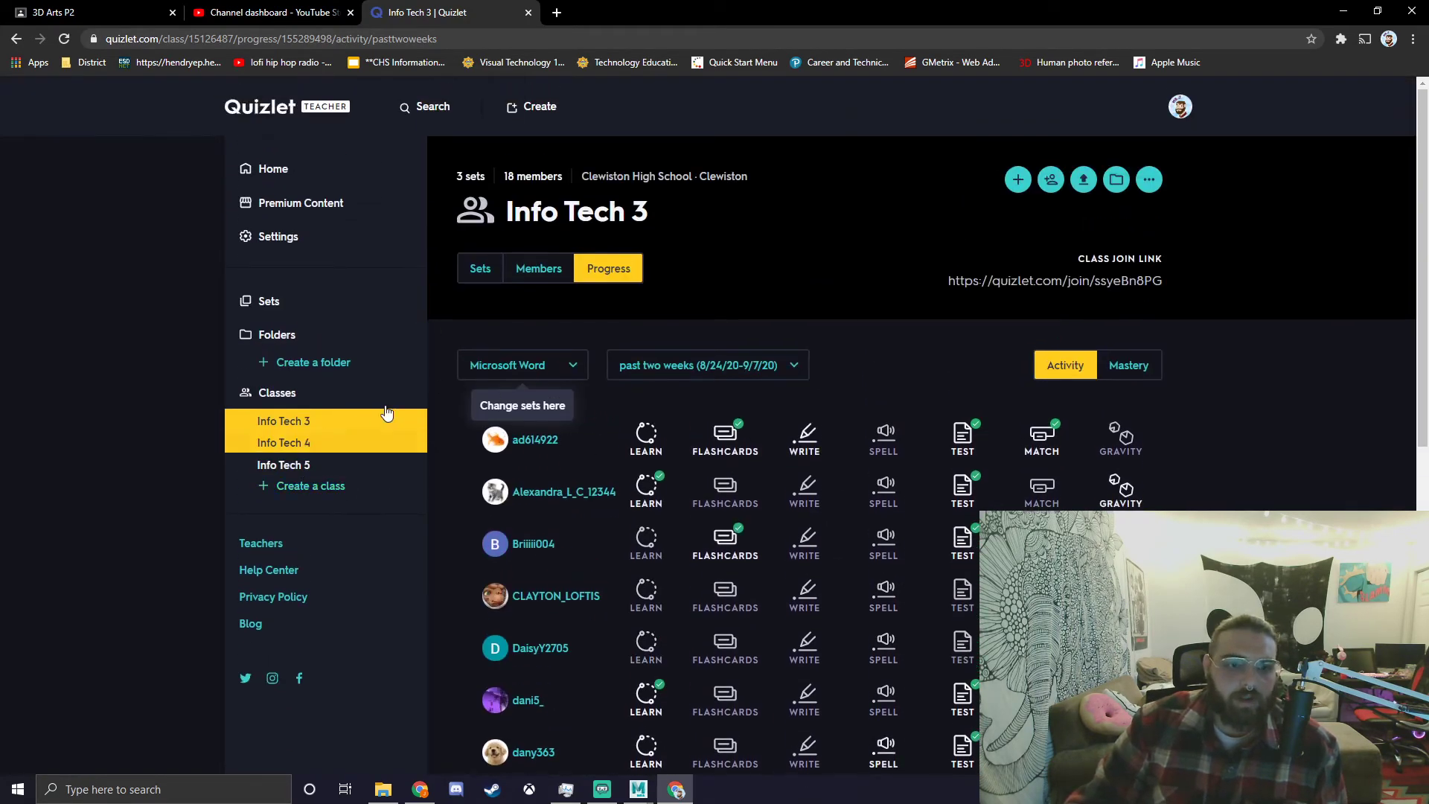